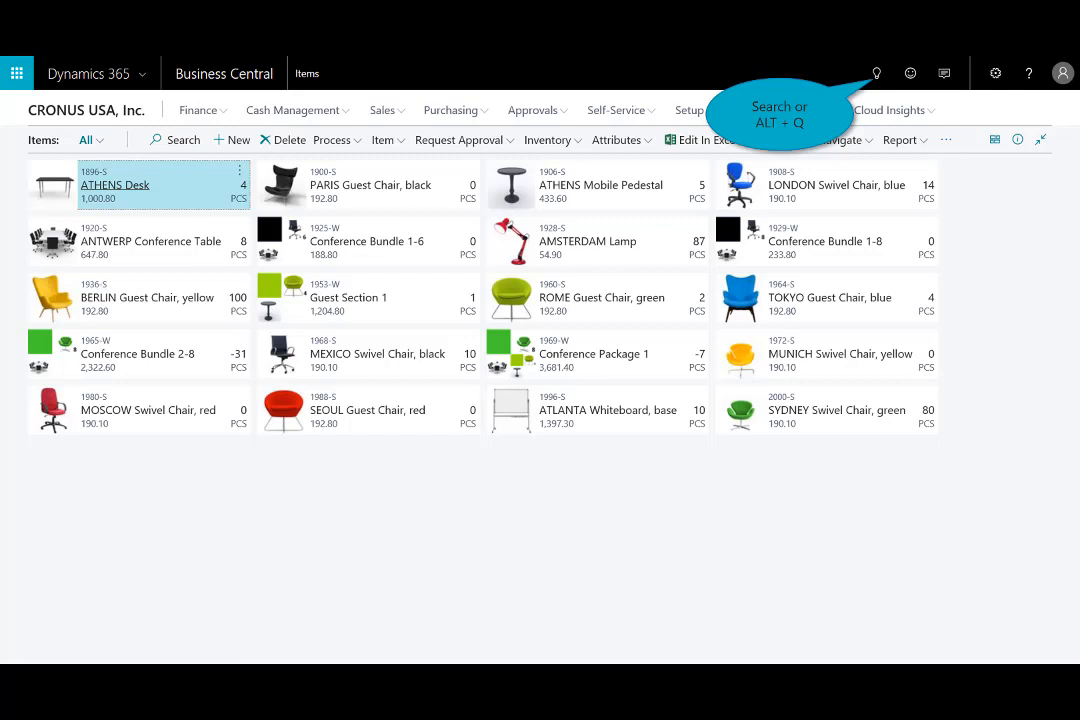
Step: Search for Order Planning and open the Order Planning page
click(875, 75)
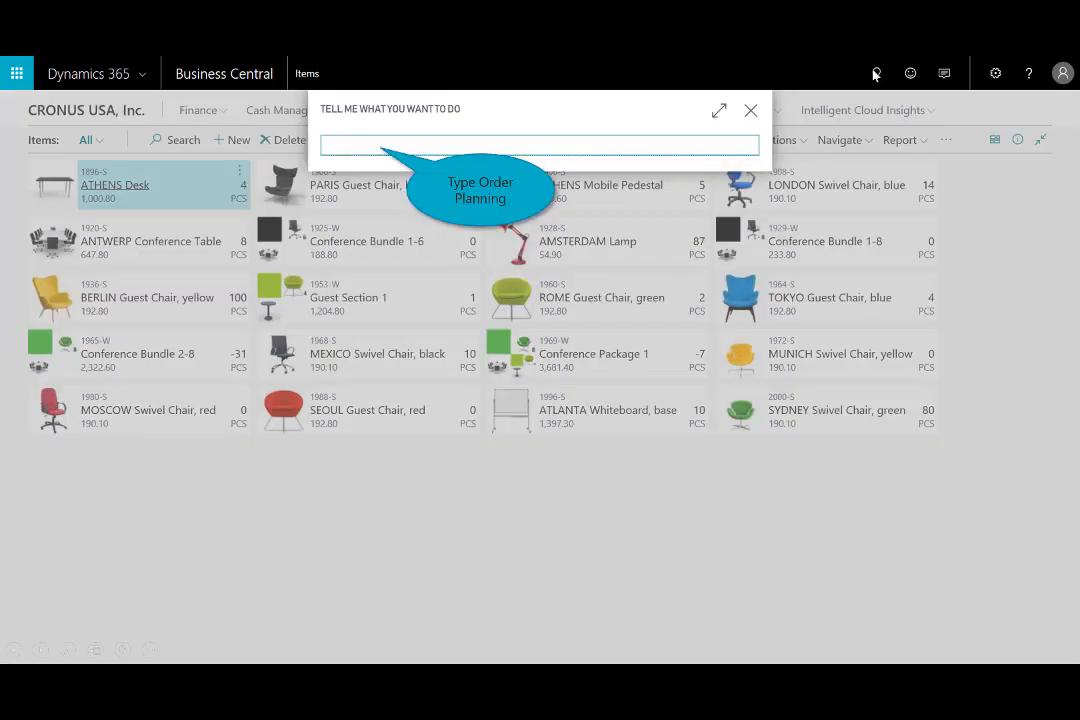
text(Order Planning)
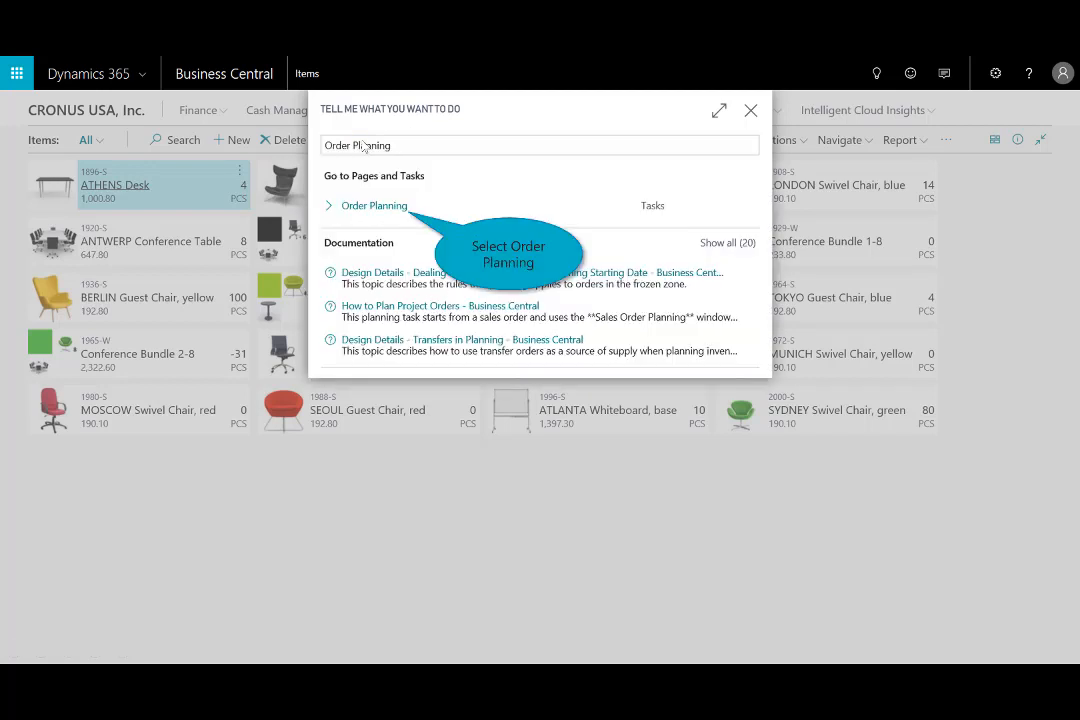
click(374, 206)
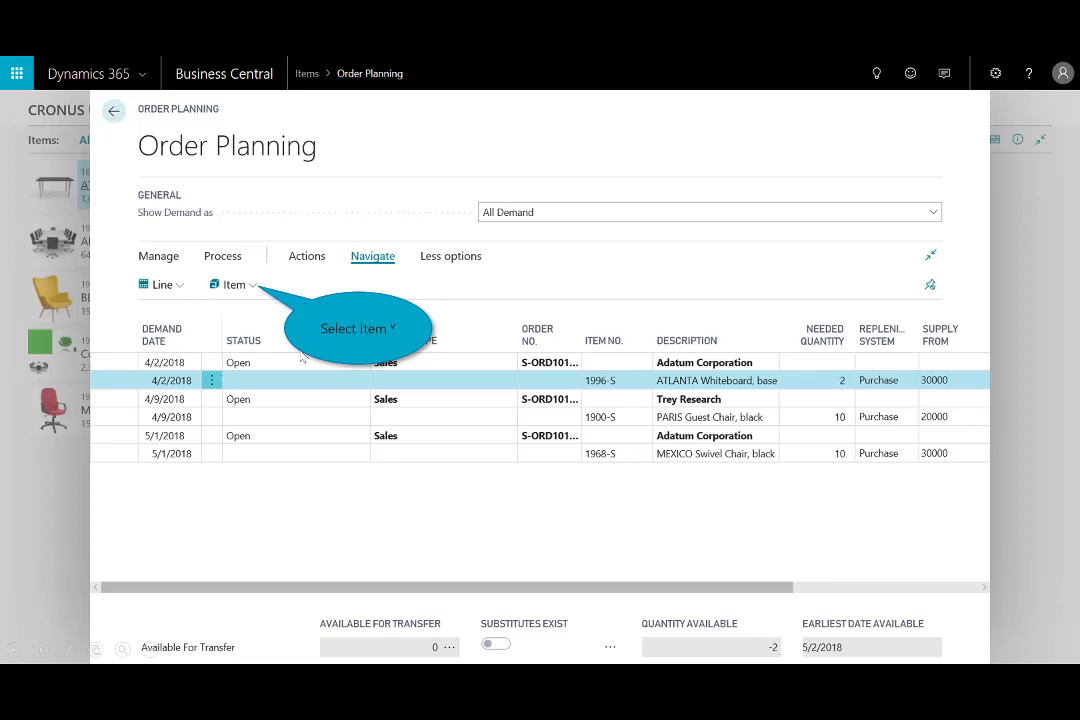
Step: Check the item availability by location for the ATLANTA Whiteboard demand line, and close the overview
click(247, 288)
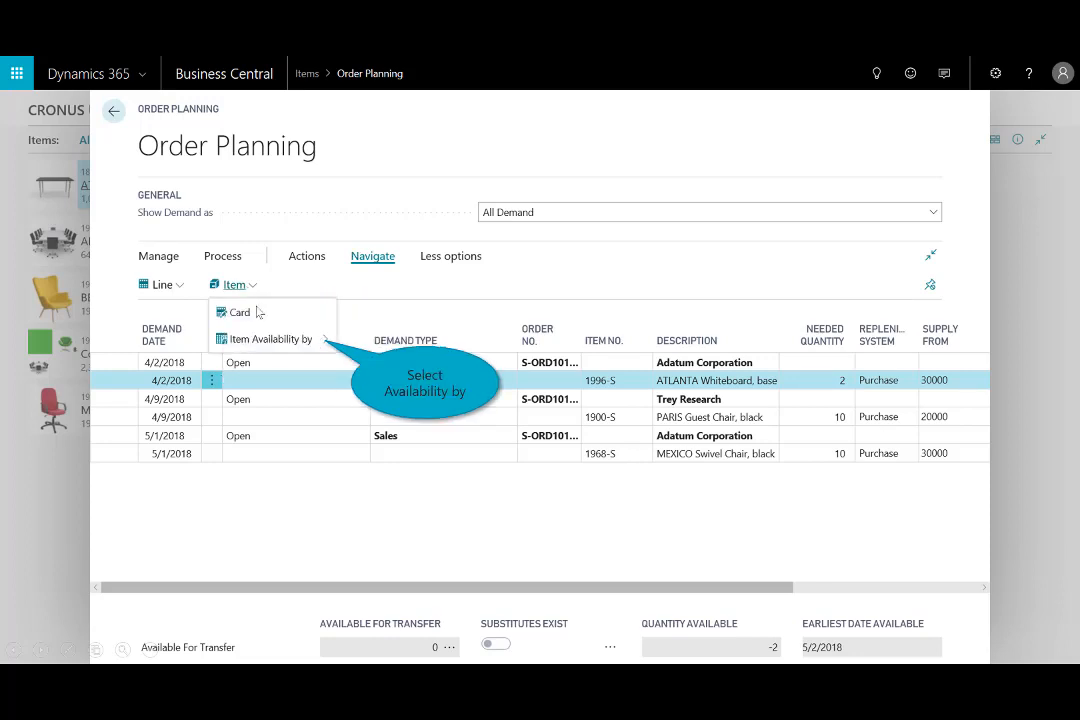
click(282, 344)
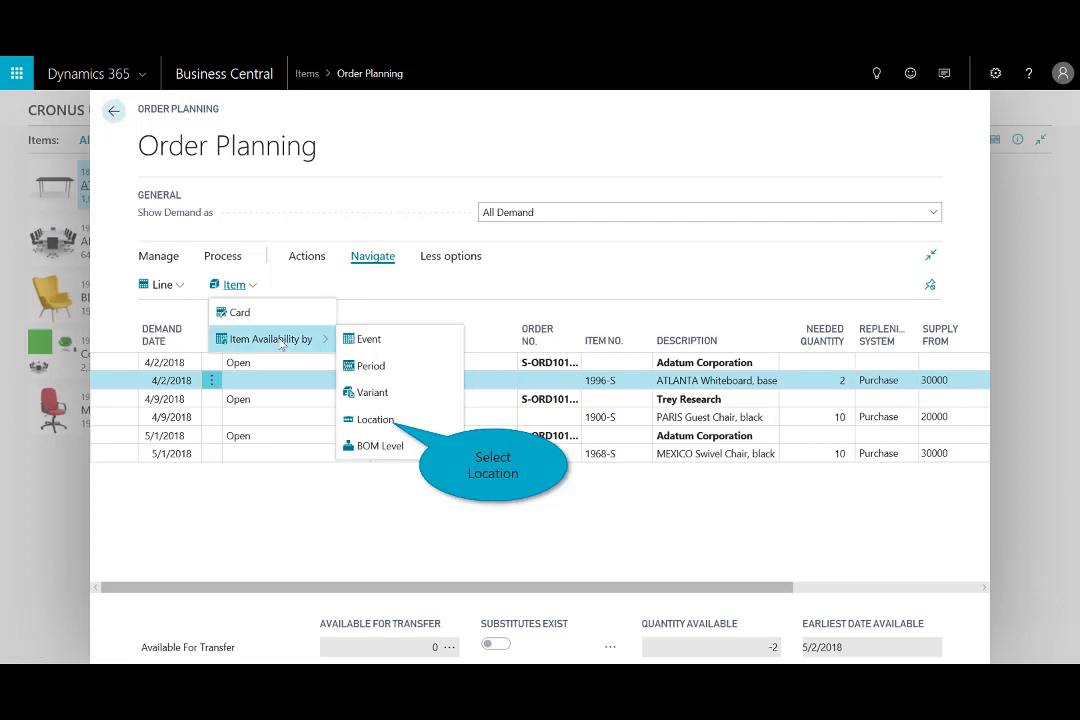
click(376, 420)
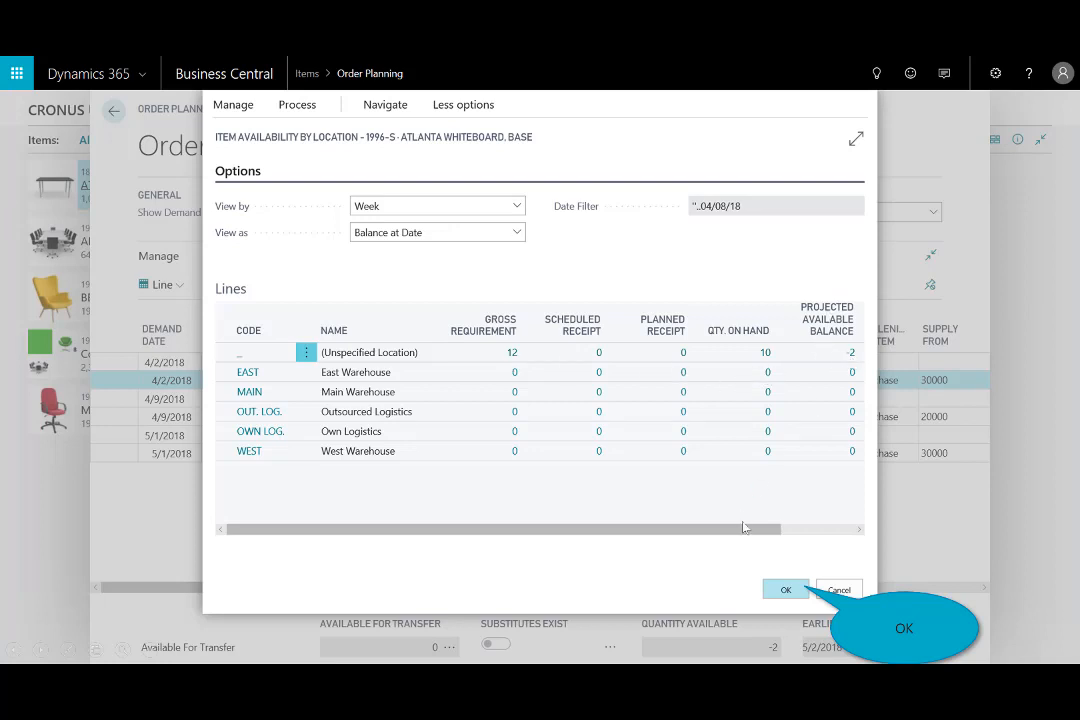
click(779, 594)
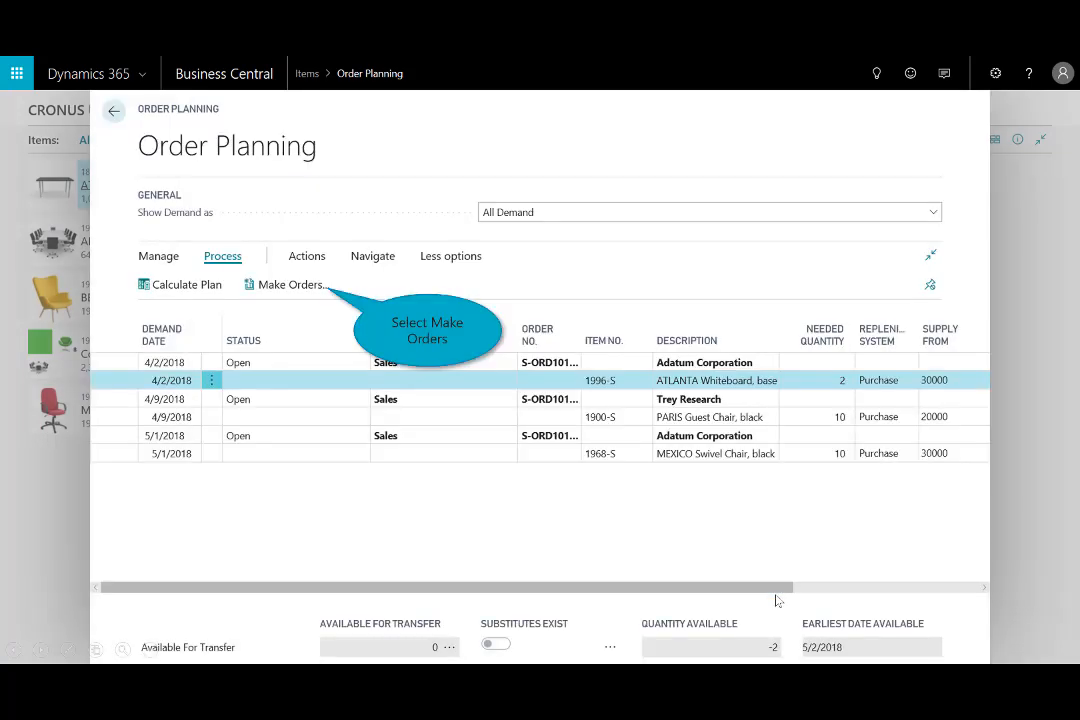
Step: Make supply orders for the active order with the Make Purch. Orders option, and close Order Planning
click(299, 288)
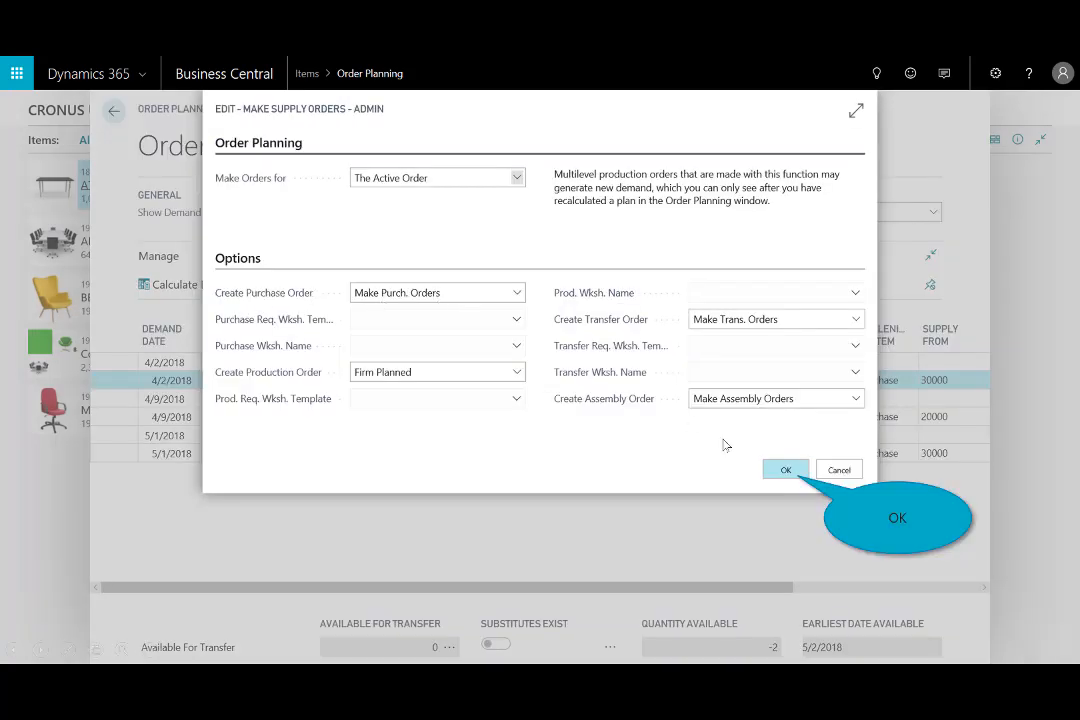
click(790, 471)
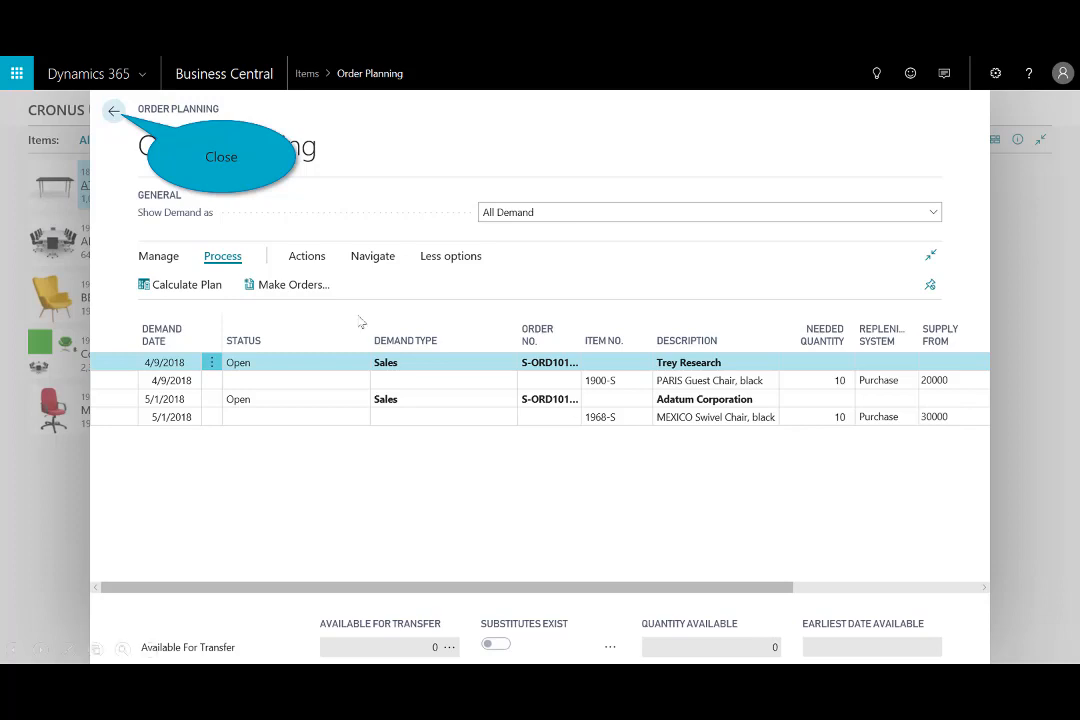
click(113, 112)
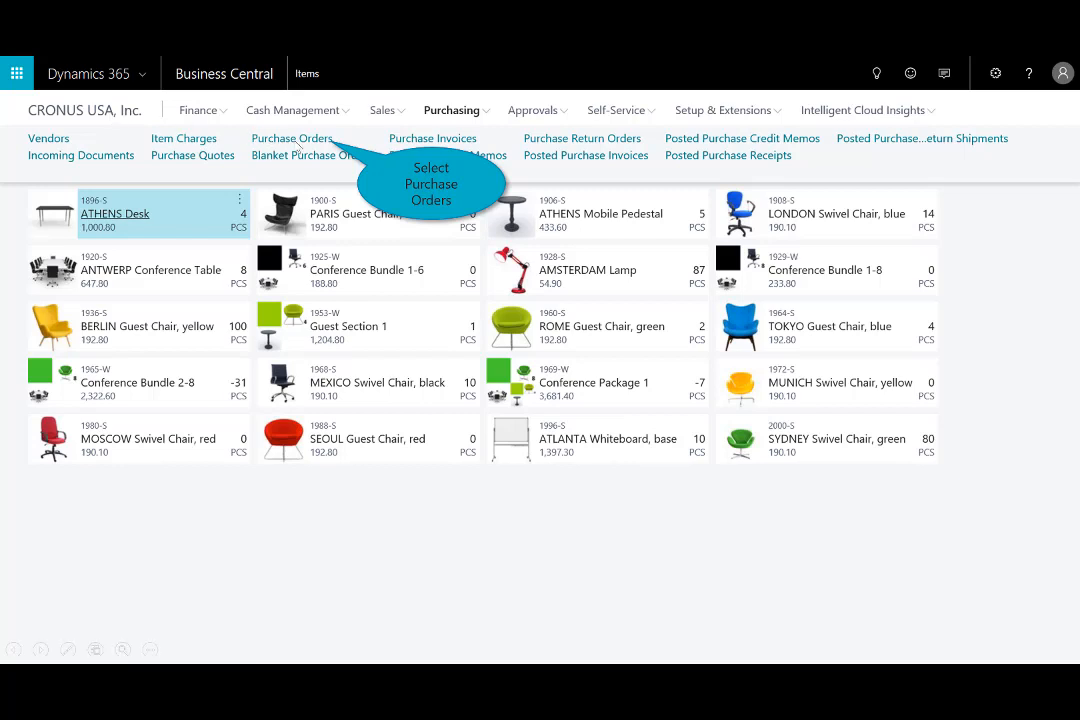
Step: Open the Graphic Design Institute purchase order dated 4/30/2018 from the purchase orders list, review its lines, and close it
click(319, 139)
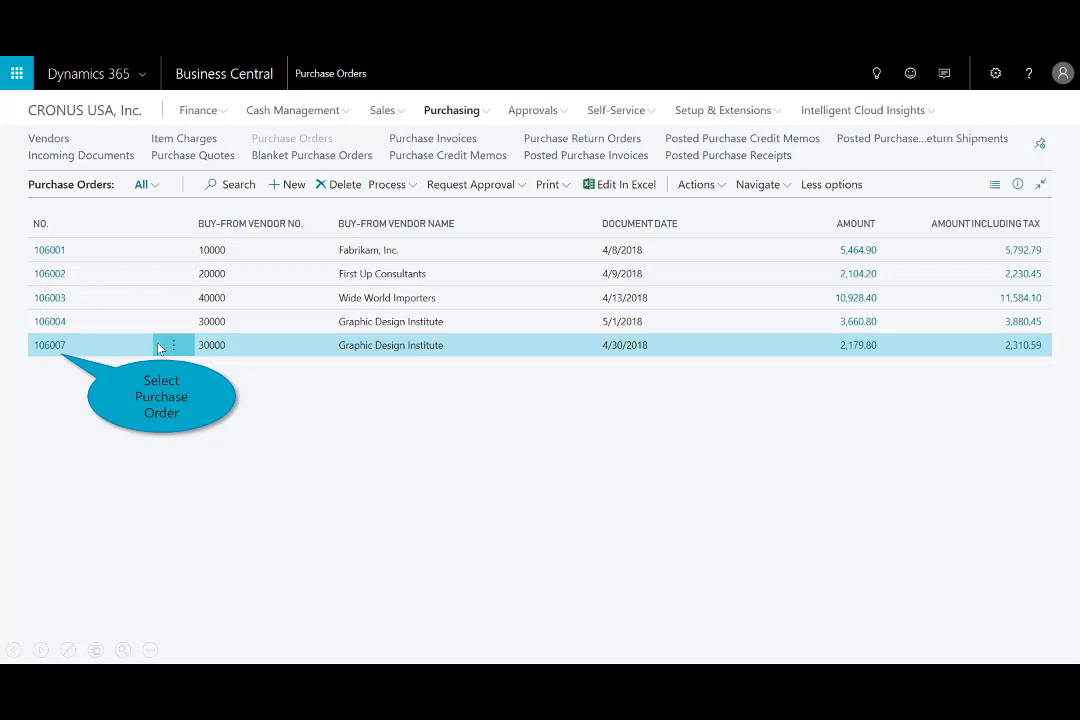
click(48, 347)
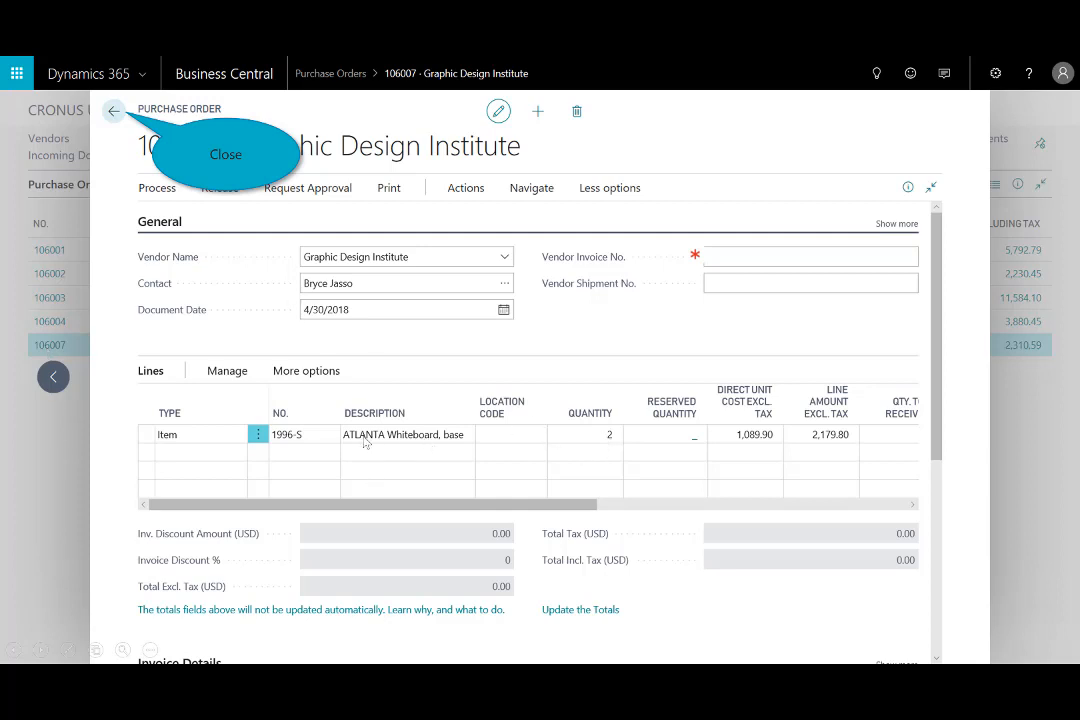
click(113, 110)
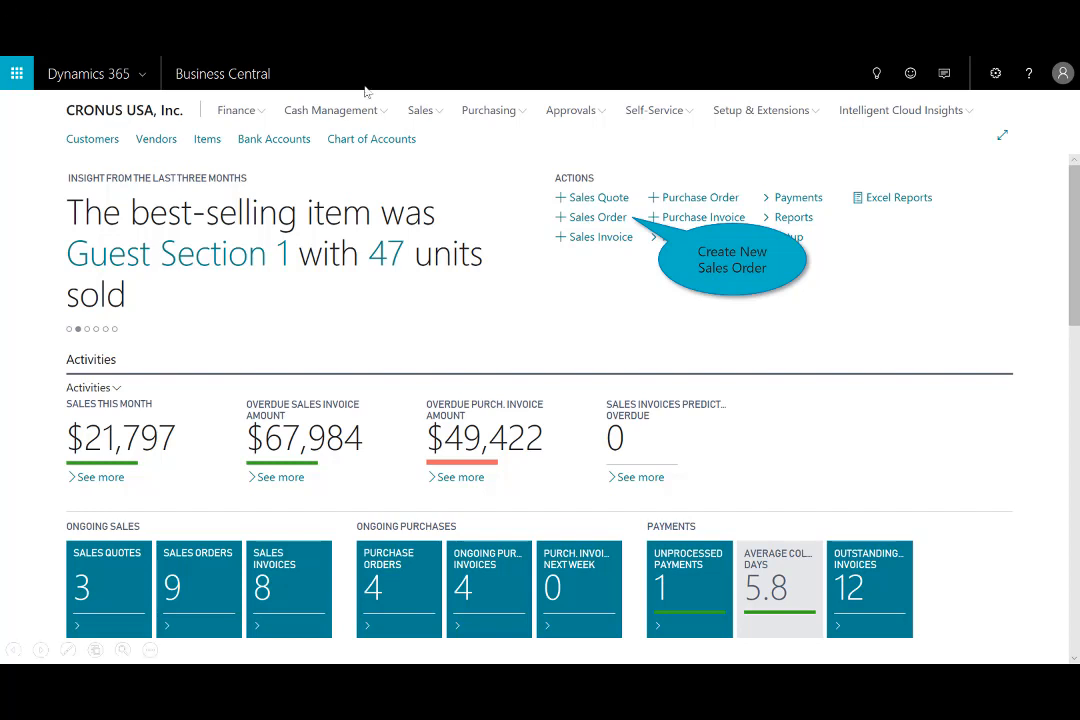
Step: Create a new sales order for the customer Adatum Corporation
click(600, 217)
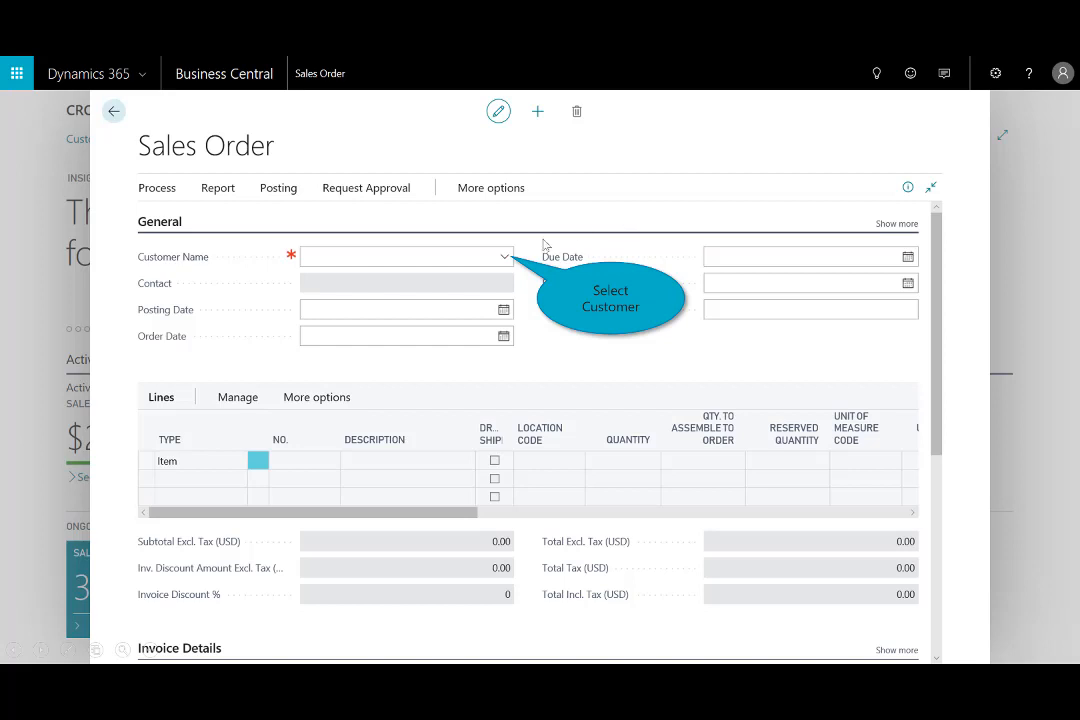
click(505, 257)
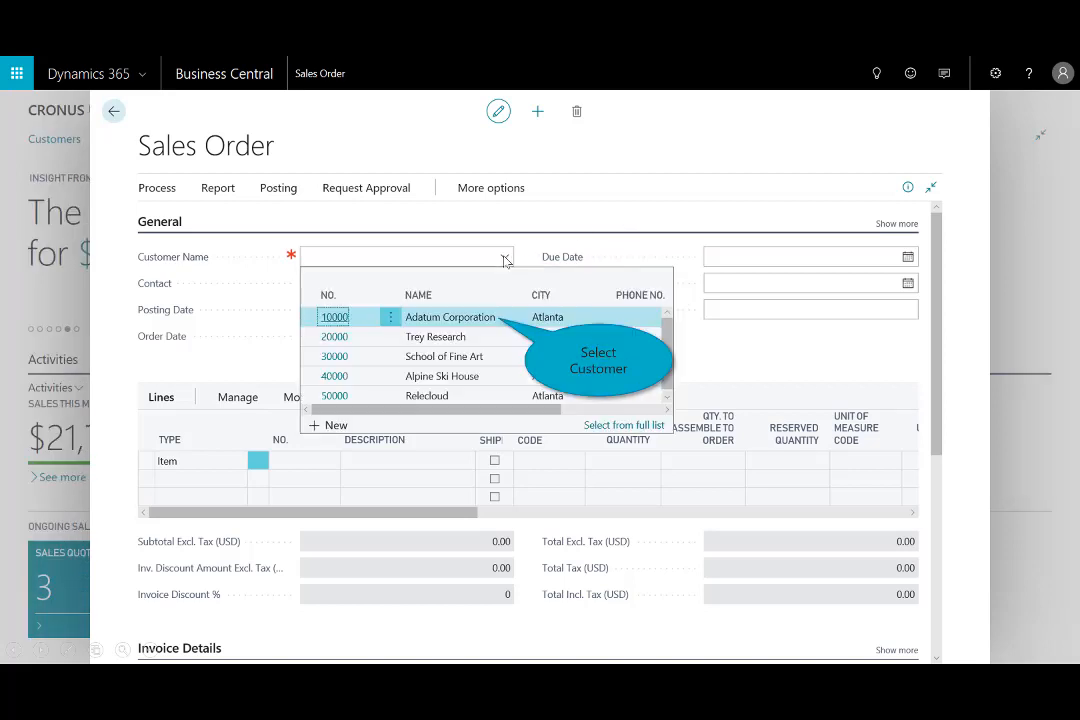
click(493, 318)
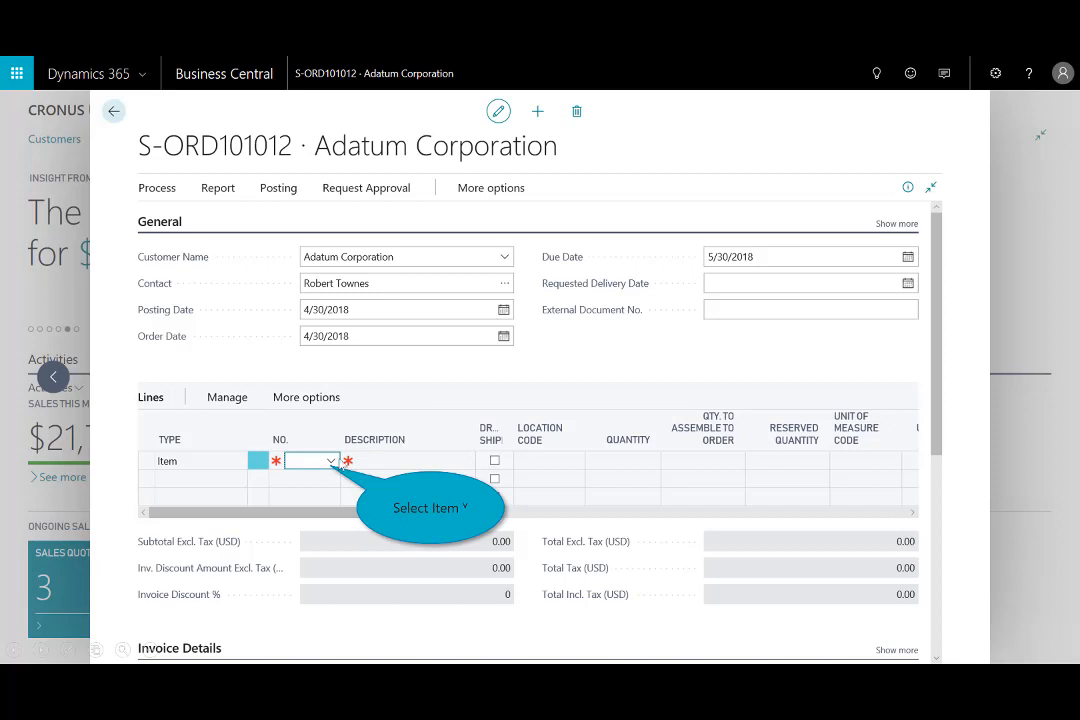
Step: Add item 1969-W Conference Package 1 with quantity 1 despite insufficient inventory, and review its assemble-to-order lines
click(331, 461)
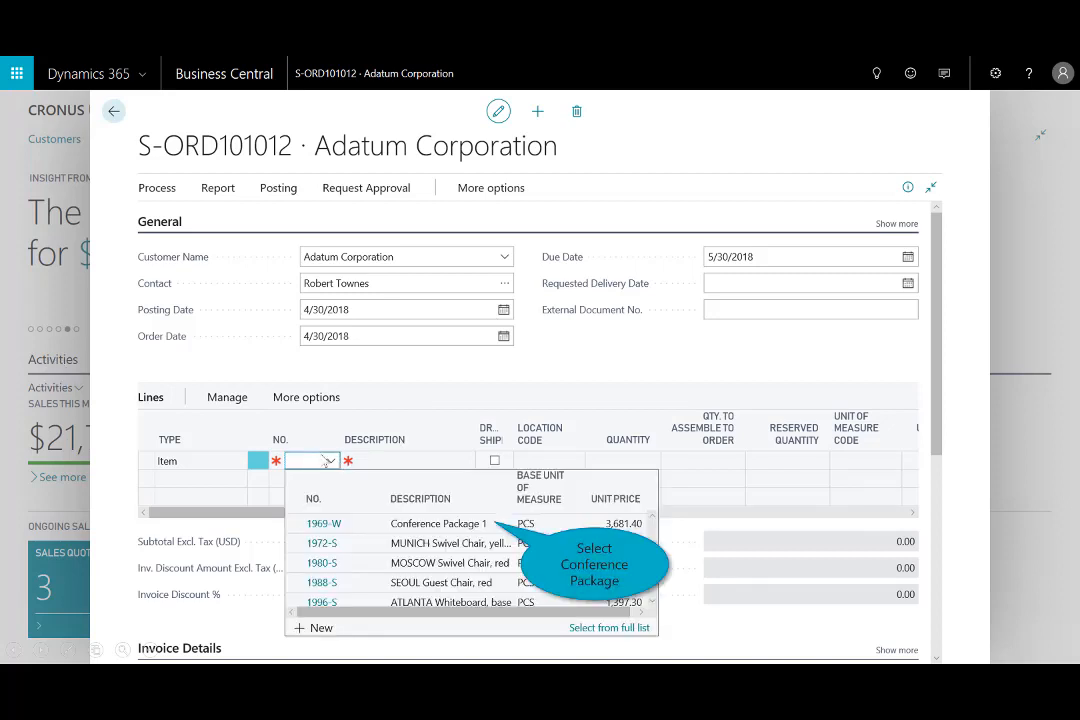
click(450, 527)
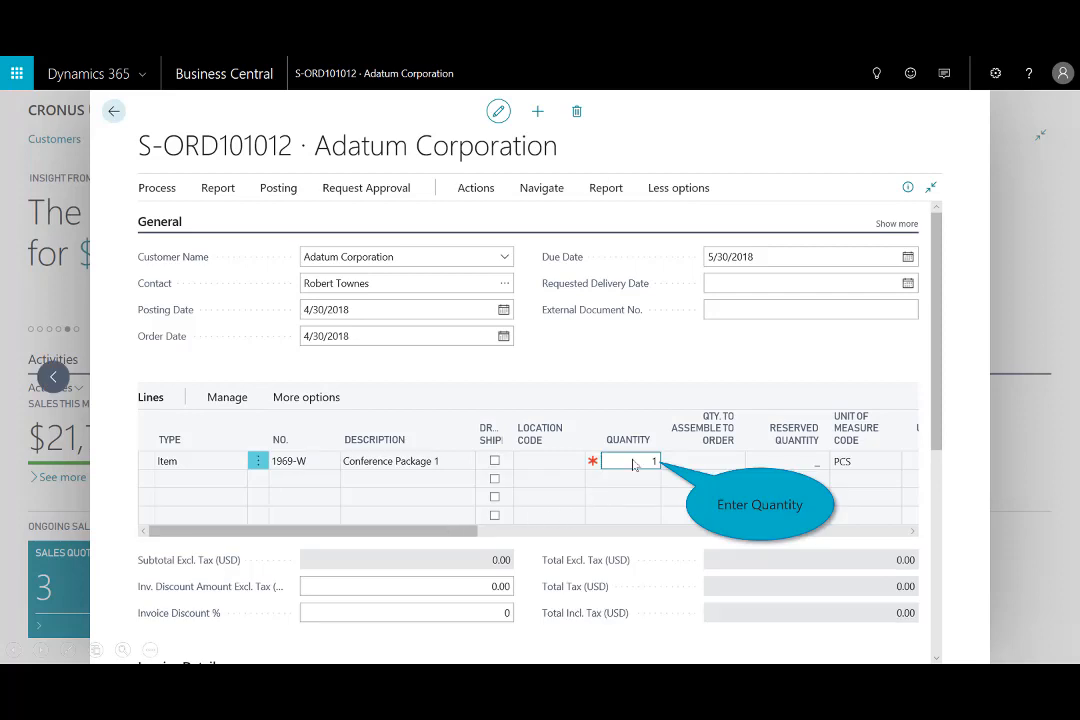
key(Tab)
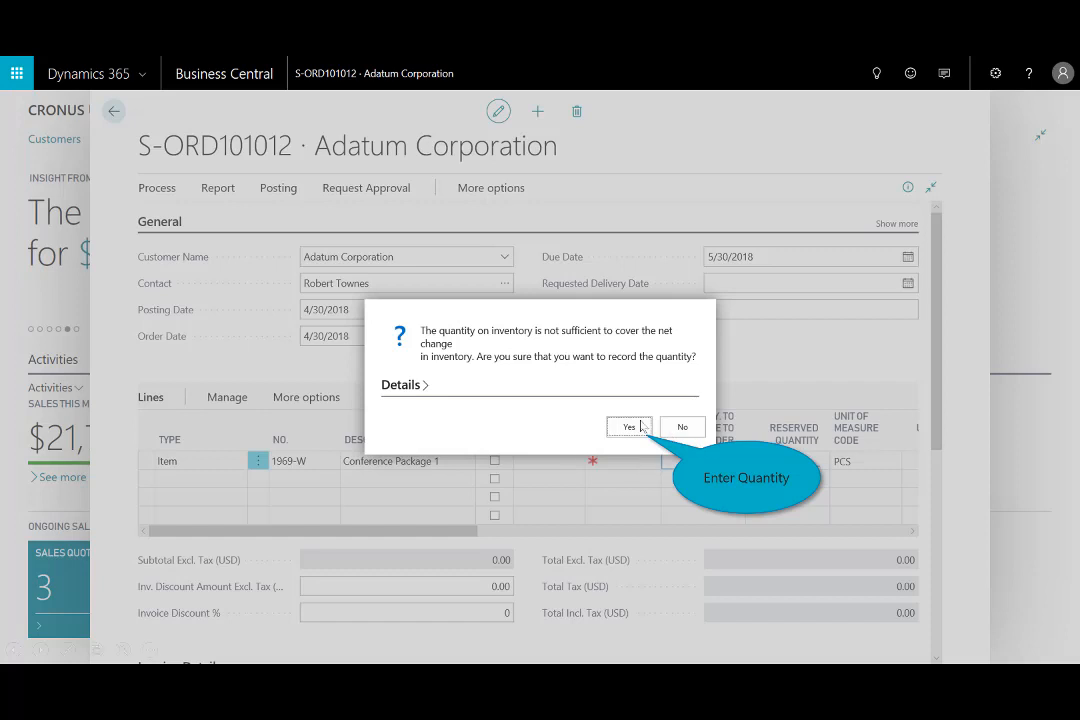
click(631, 427)
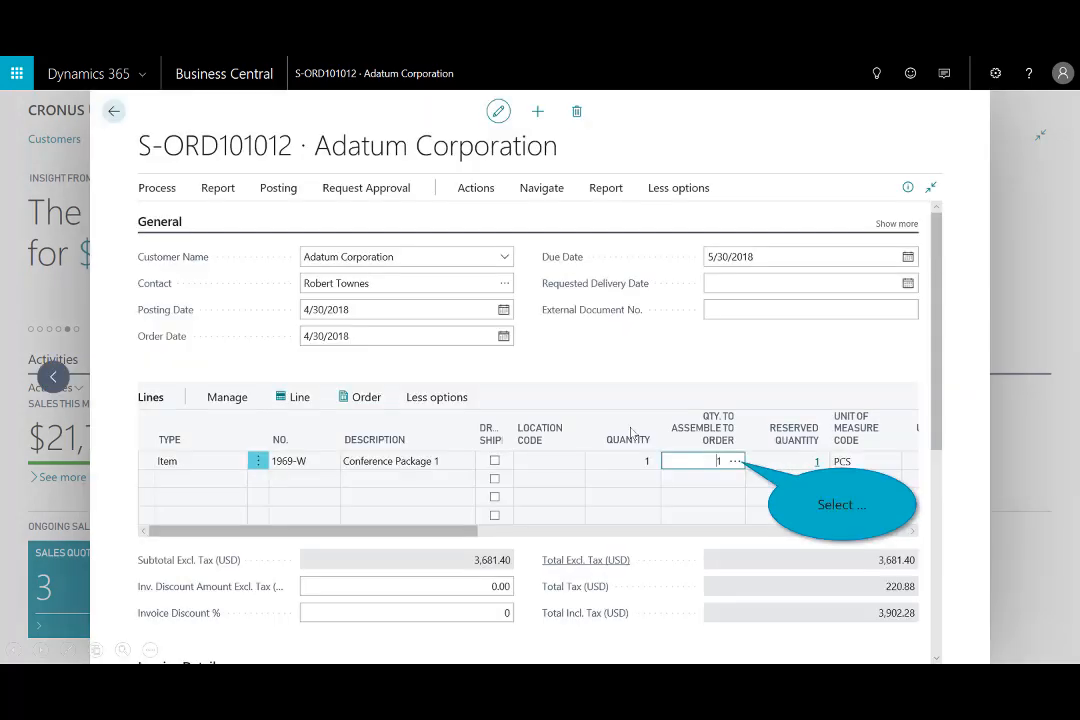
click(733, 461)
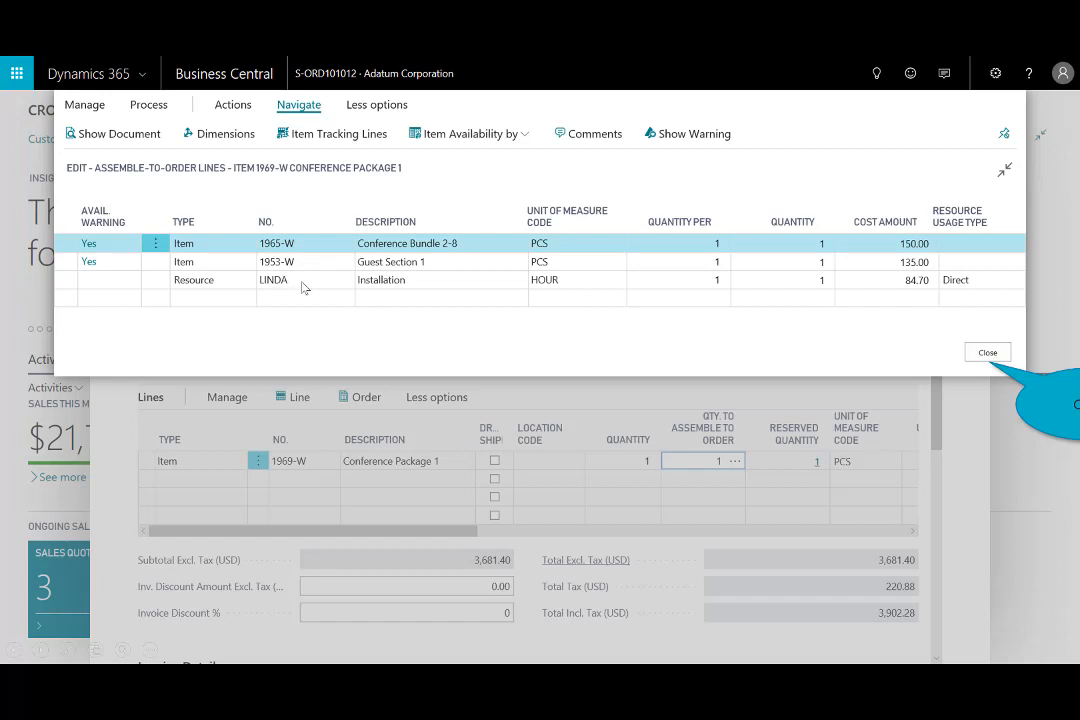
click(988, 353)
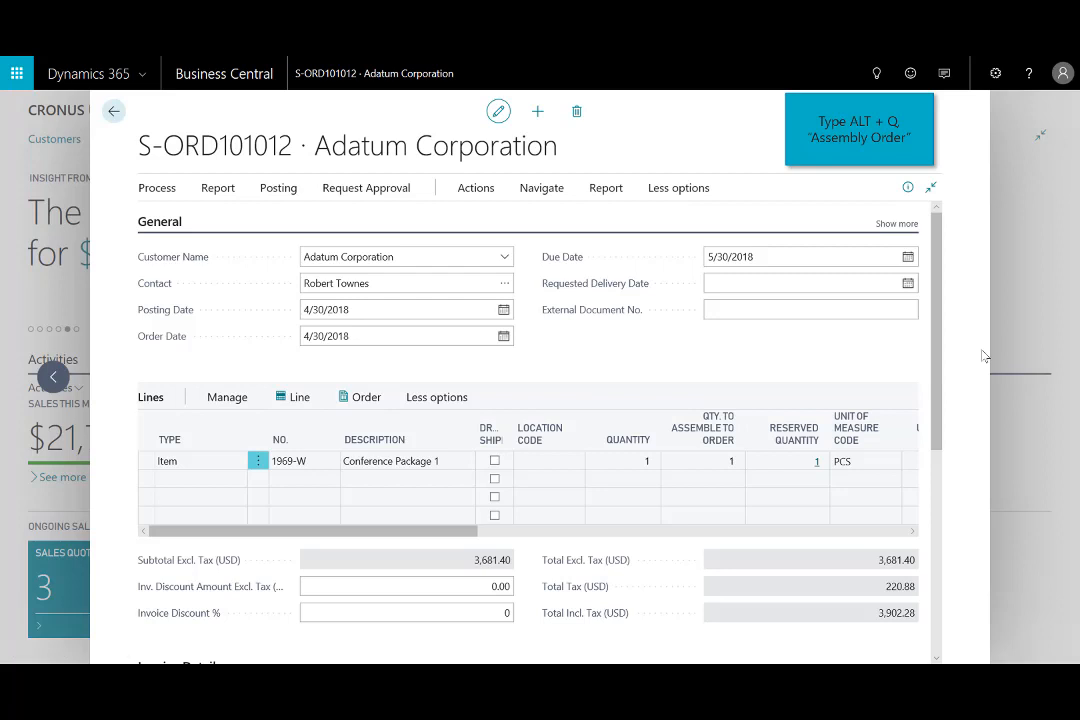
Step: Find the assembly orders related to this sales order and post the Conference Package 1 assembly order
click(877, 73)
text(assembly Orders)
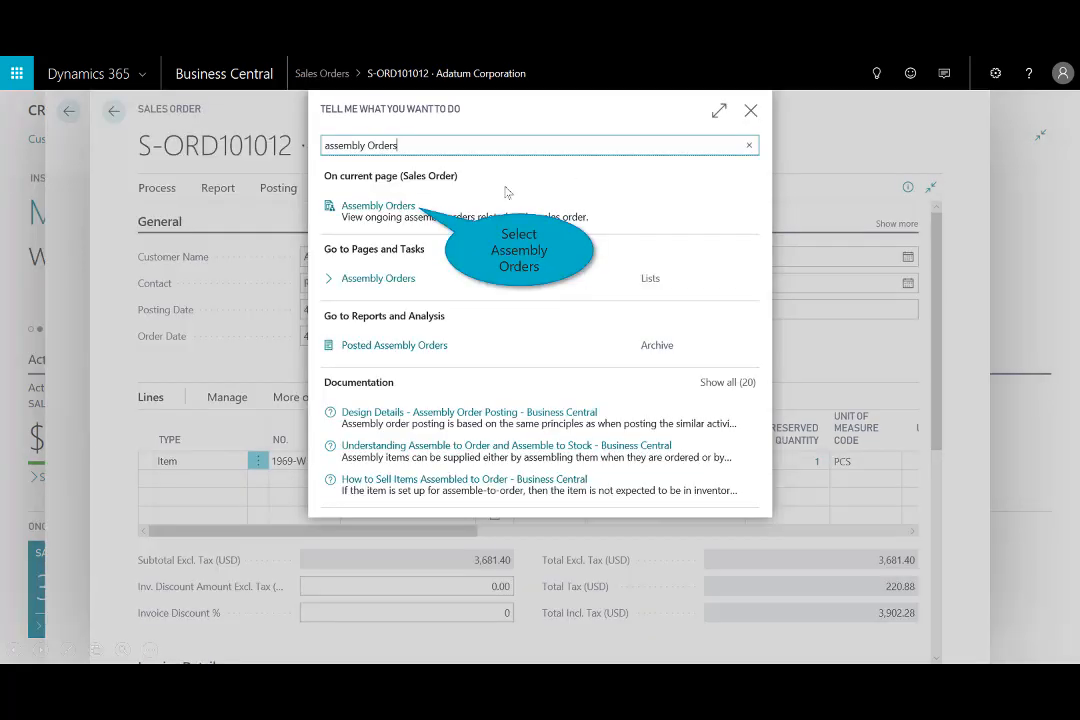
click(380, 206)
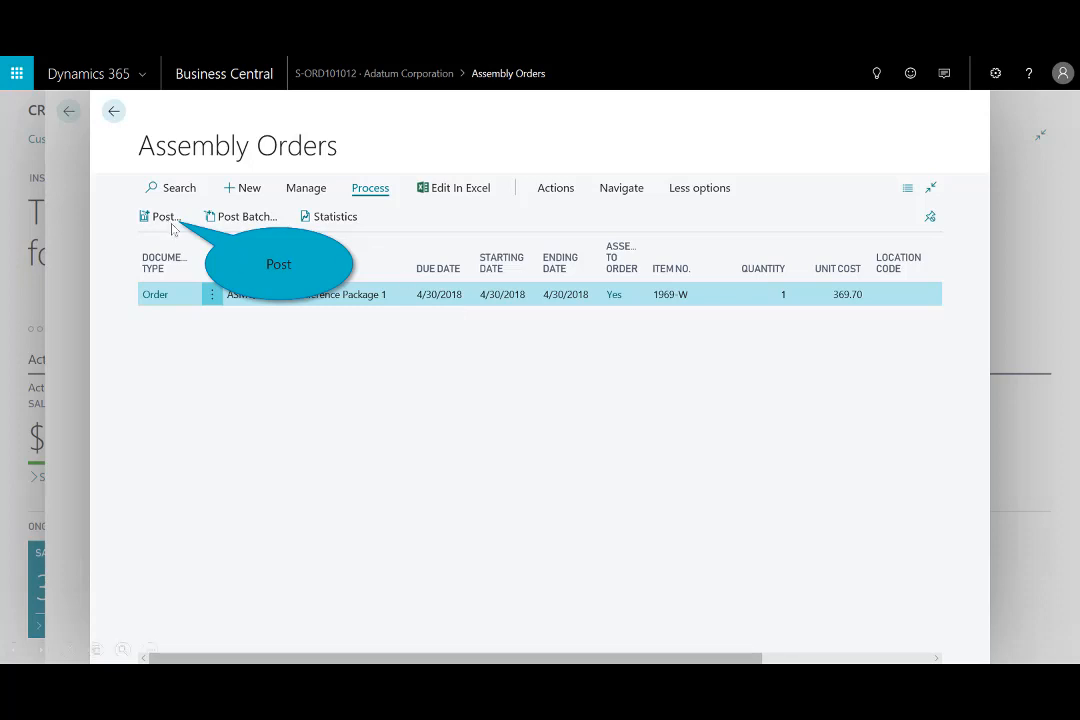
click(156, 219)
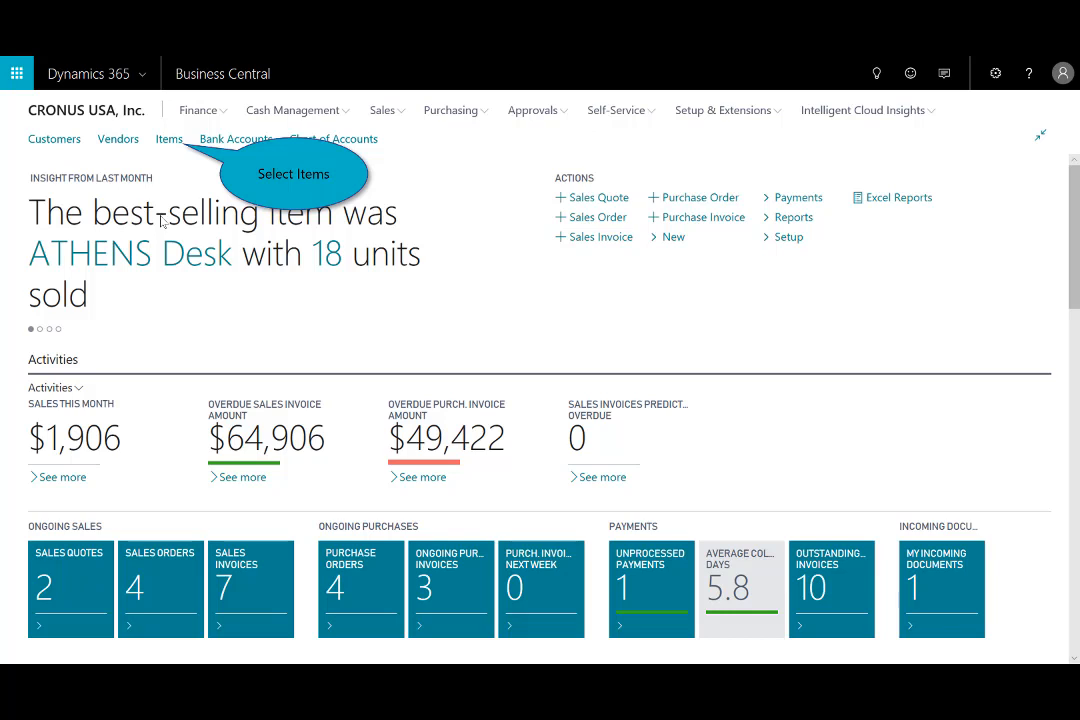
Step: Open the Items list and show the inventory forecast for the ATHENS Desk
click(169, 139)
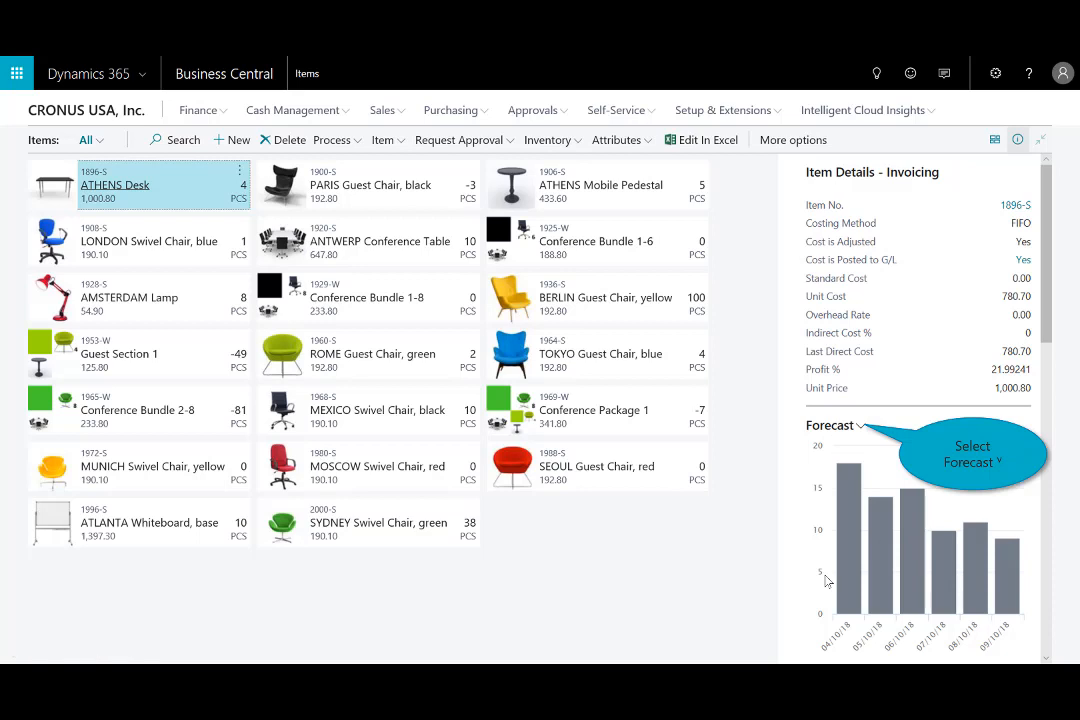
click(860, 426)
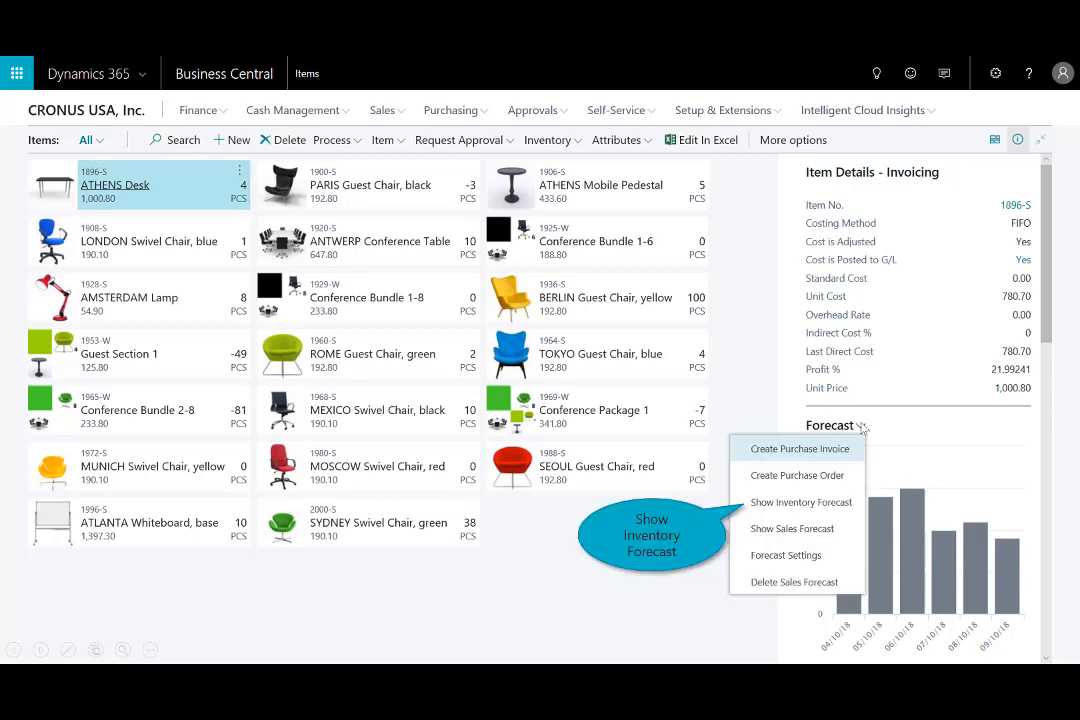
click(791, 504)
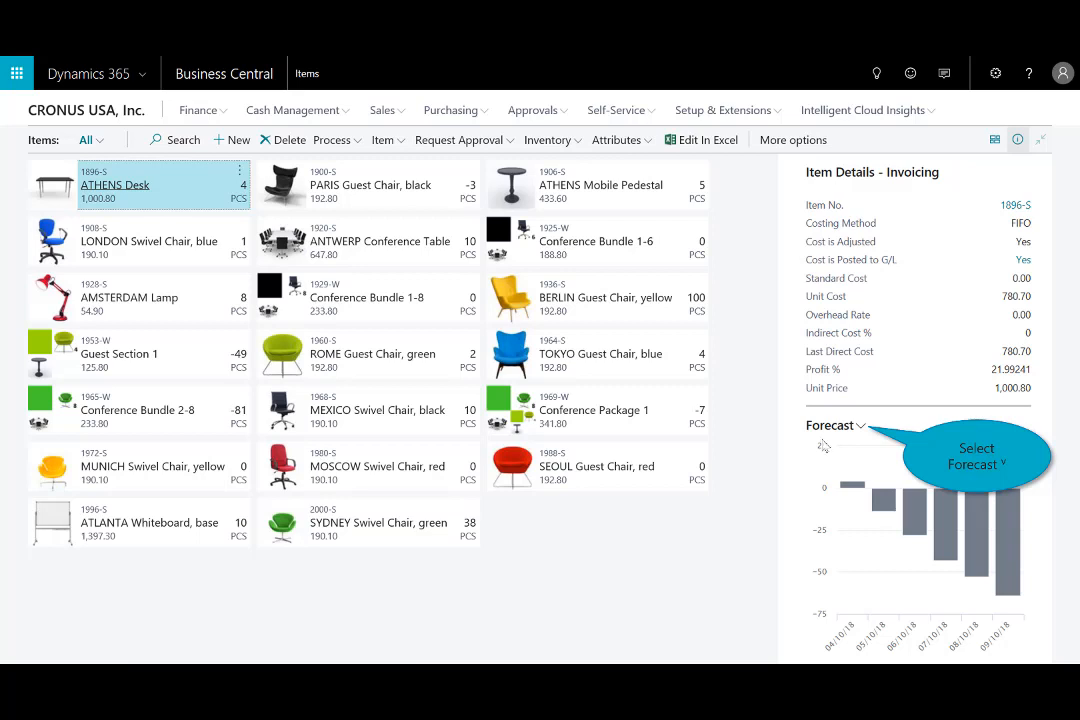
Step: Create a purchase invoice from the ATHENS Desk forecast and add the vendor's other out-of-stock items to it
click(859, 427)
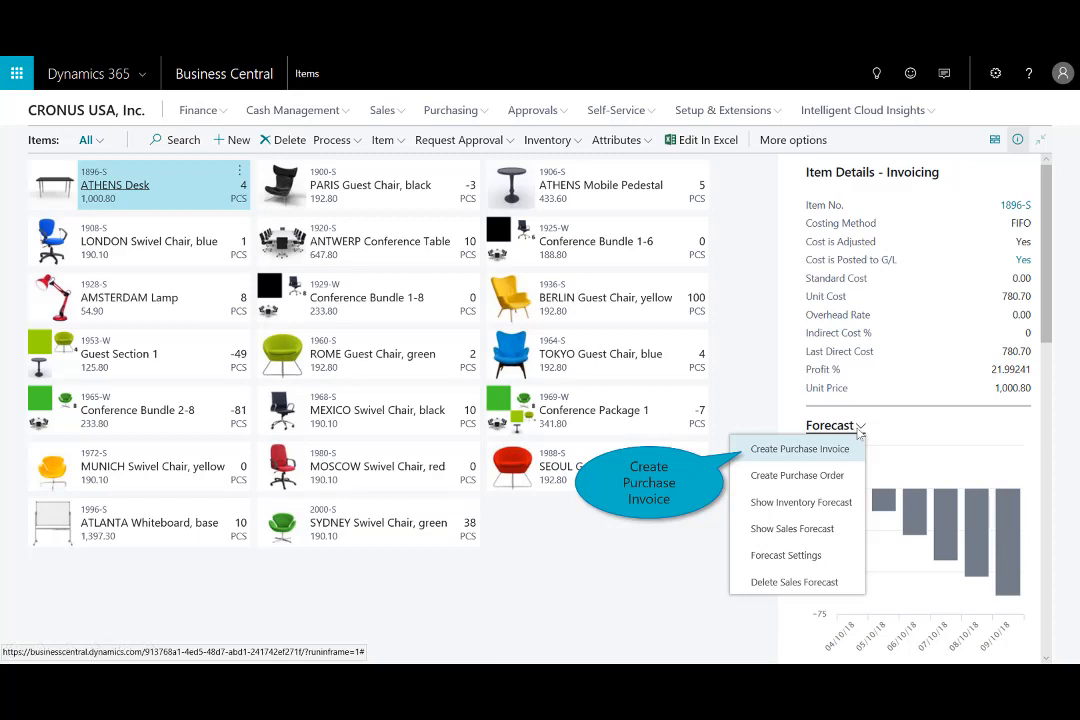
click(776, 452)
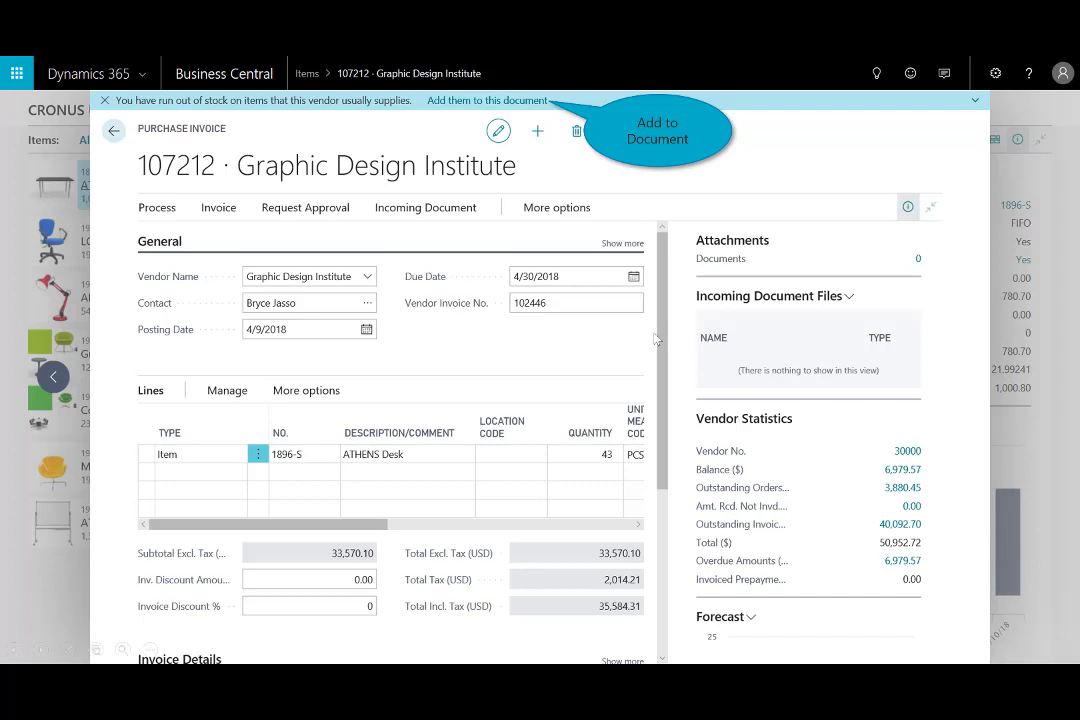
click(501, 101)
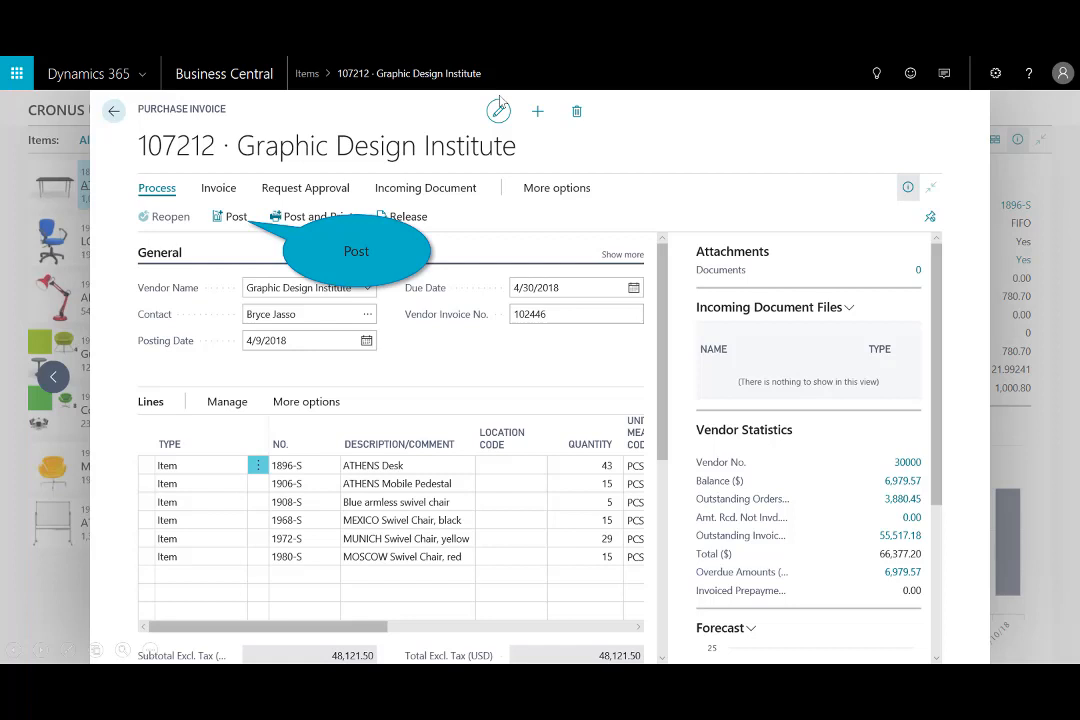